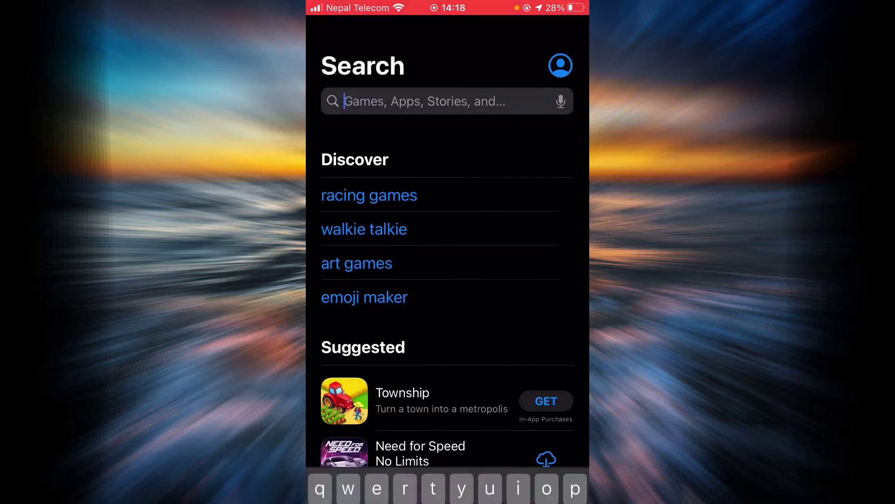
type("cre")
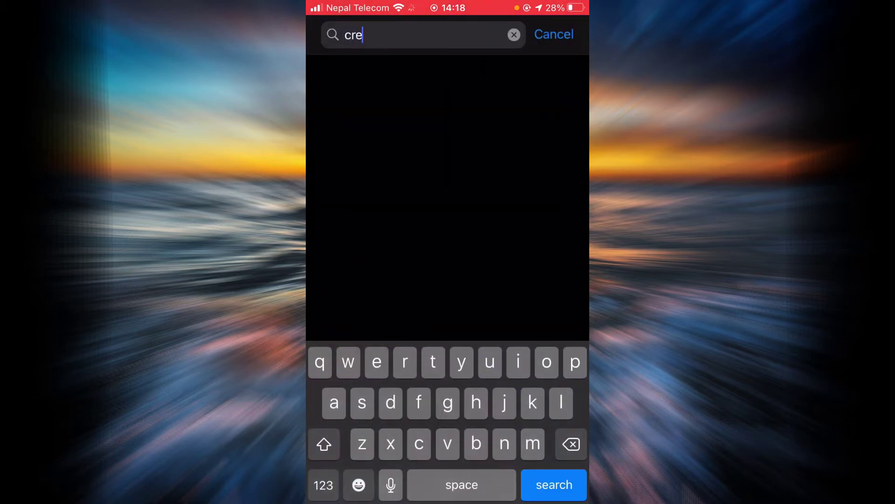
type("dit")
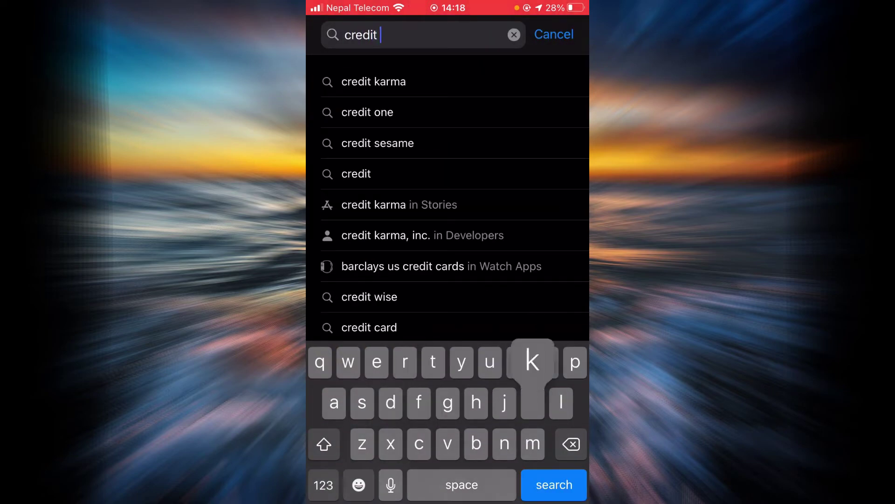
type(" karma")
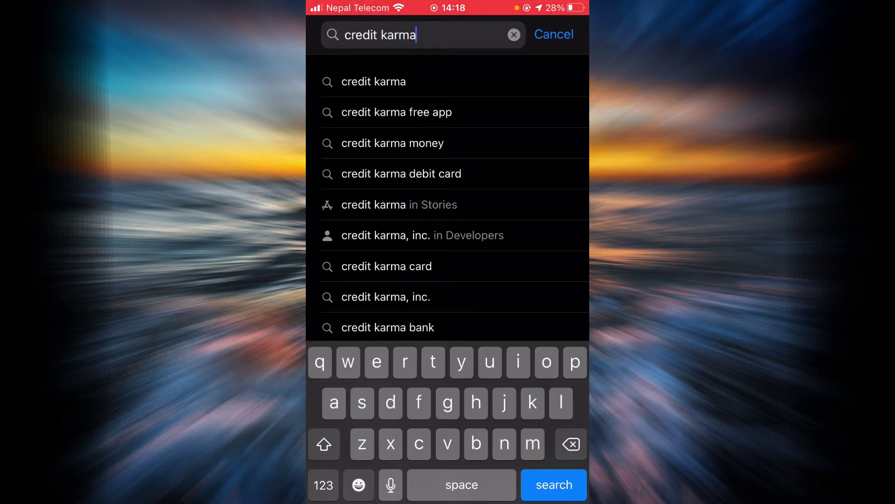
Step: Run the App Store search for "credit karma"
key("Return")
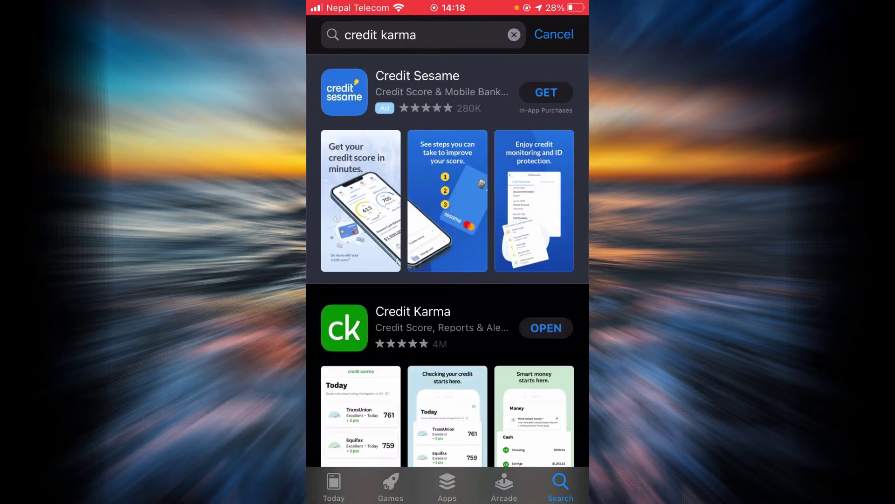
scroll(448, 279, "down", 5)
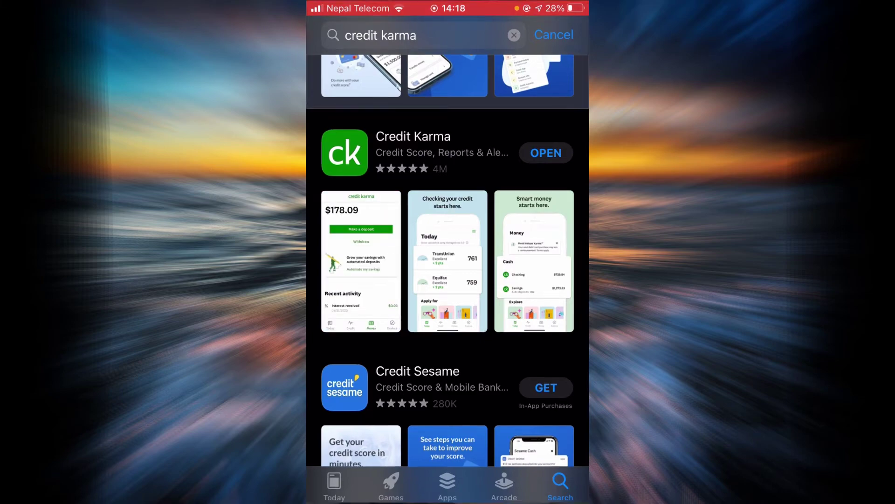
Step: Confirm Credit Karma shows OPEN, not UPDATE, and return to the home screen
key("super")
Step: Go to Settings > General > iPhone Storage to see per-app space usage
left_click(415, 179)
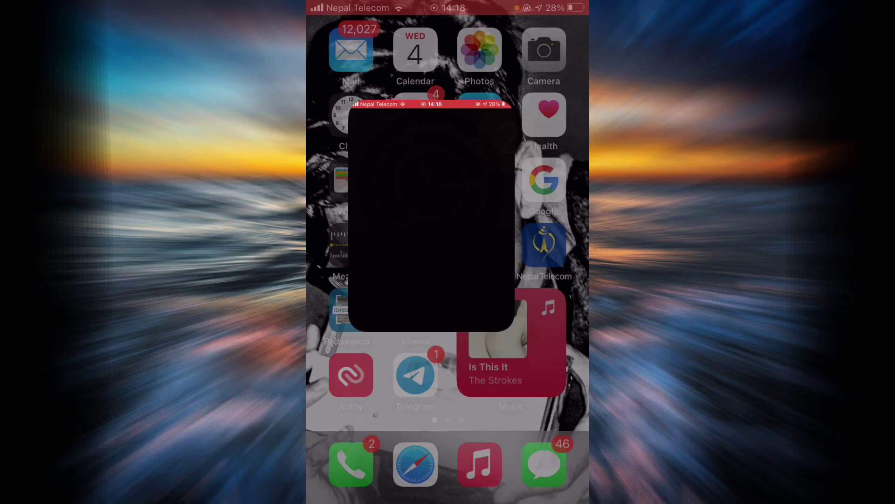
scroll(447, 280, "down", 5)
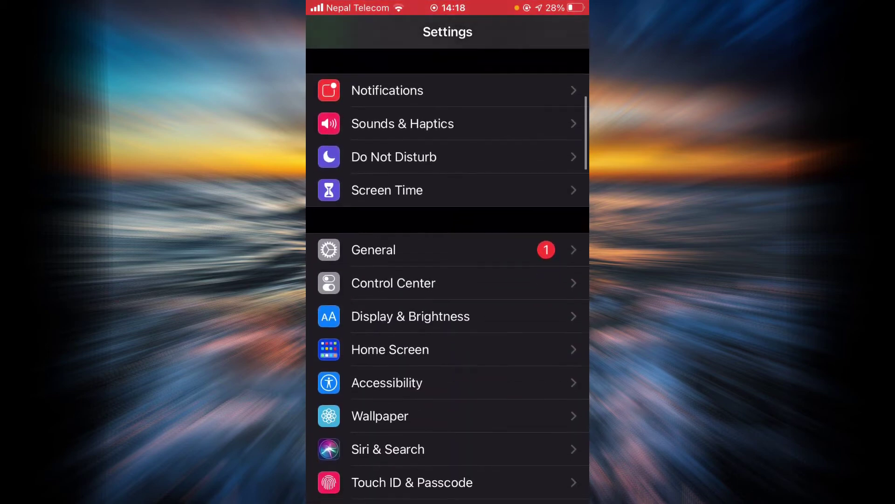
left_click(392, 243)
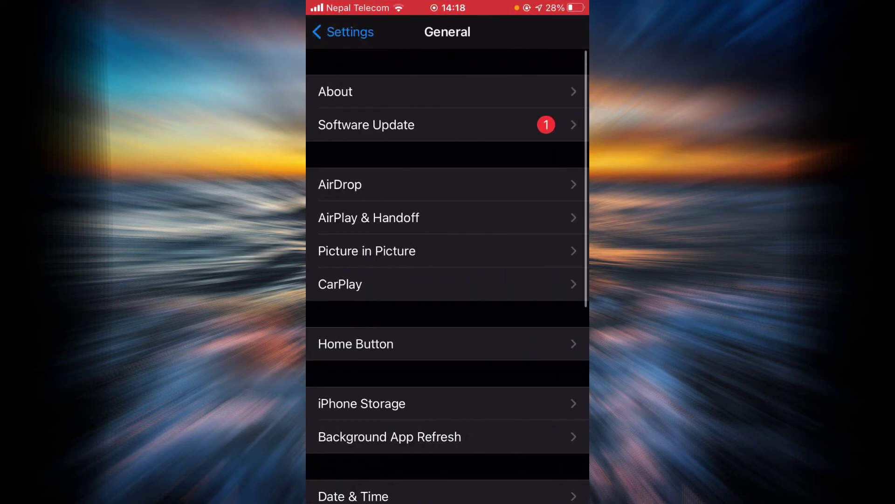
left_click(419, 403)
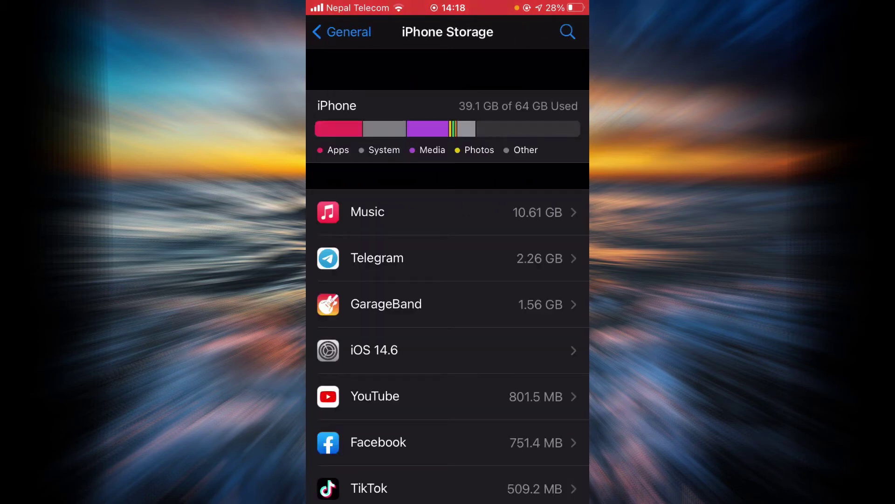
scroll(447, 280, "down", 10)
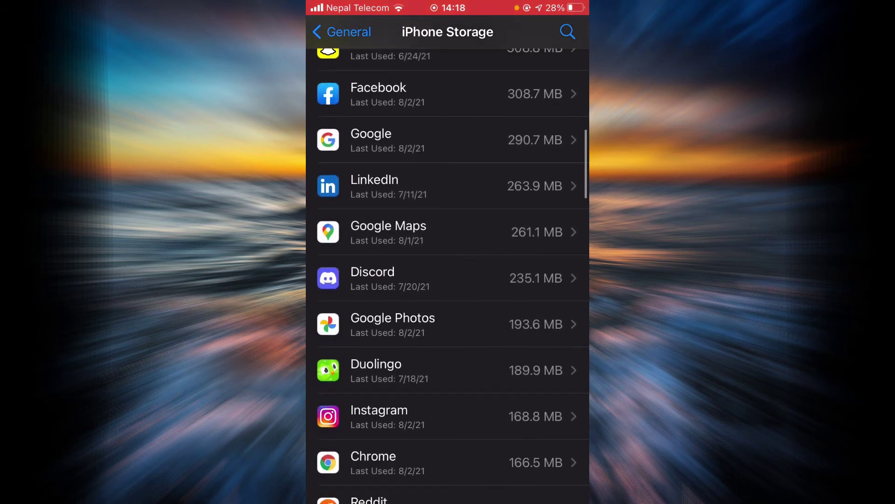
scroll(448, 280, "down", 10)
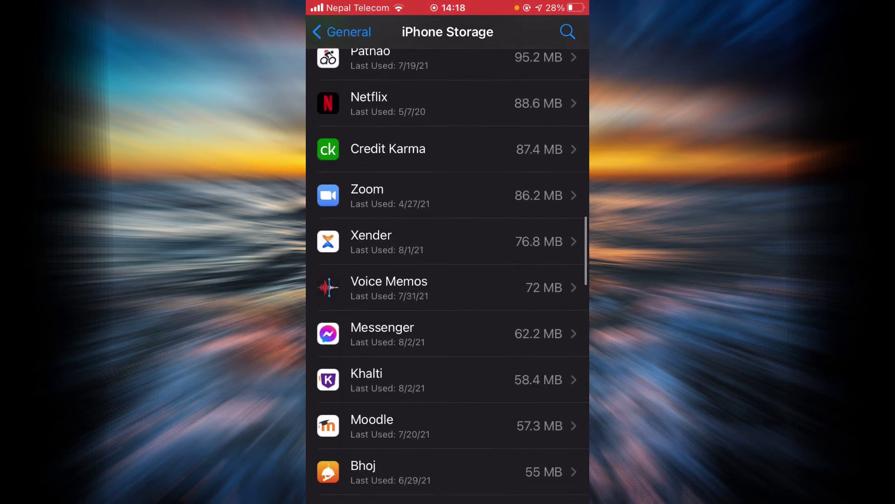
scroll(448, 281, "up", 5)
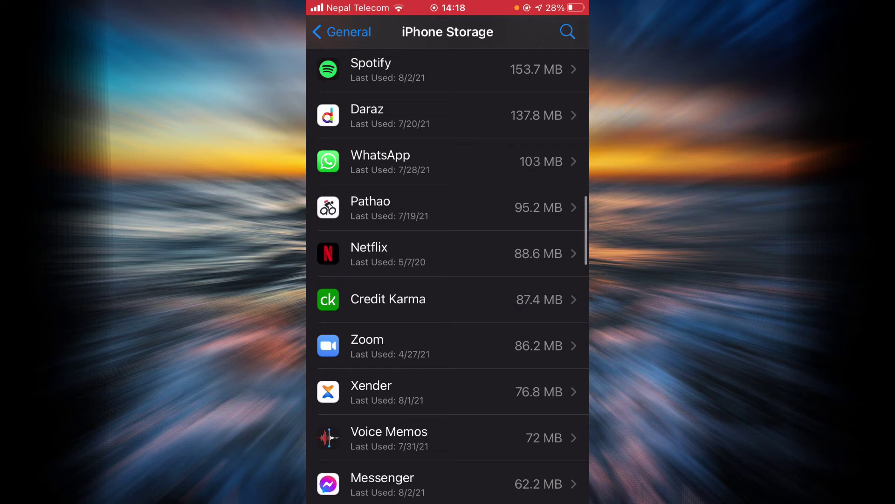
Step: Open Credit Karma's storage page showing its 82 MB app size and 5.4 MB data
left_click(448, 300)
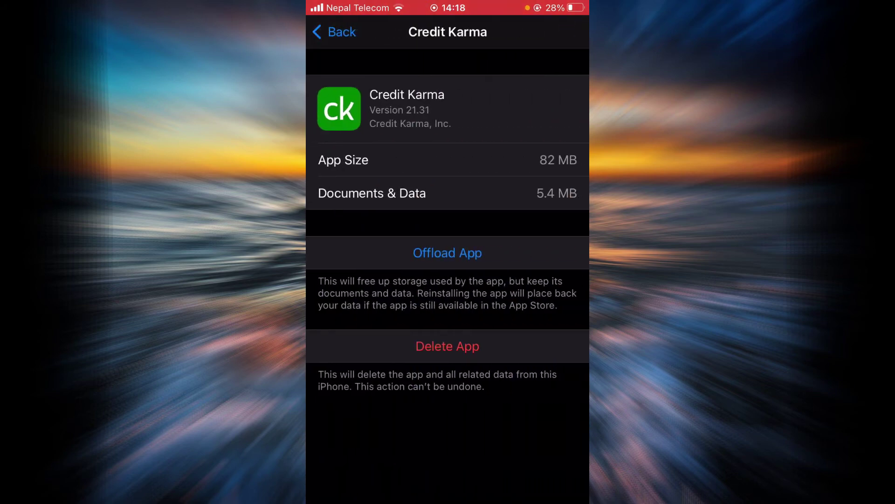
Step: Offload Credit Karma and confirm, keeping its 5.4 MB of documents and data
left_click(448, 252)
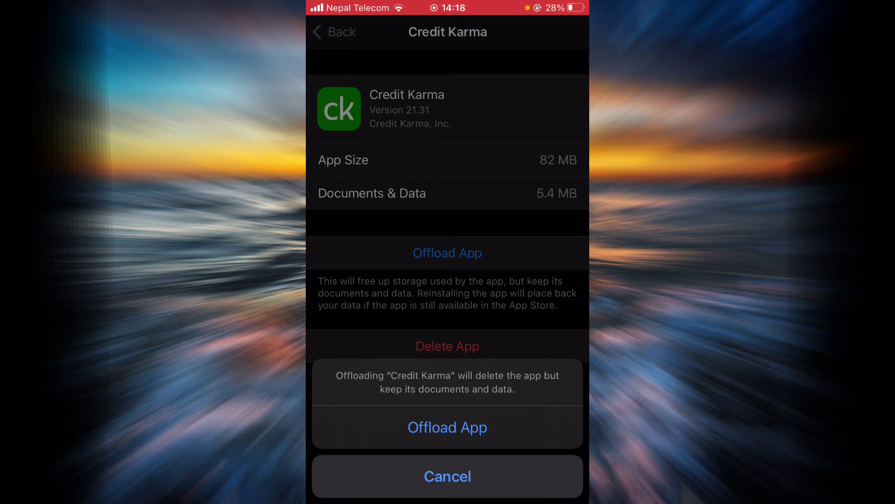
left_click(448, 427)
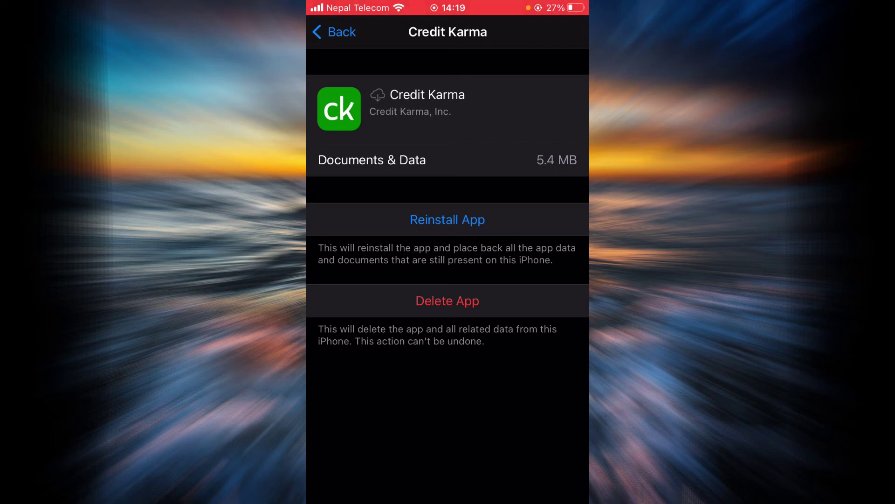
Step: Start reinstalling Credit Karma from its storage page with its saved data
left_click(447, 219)
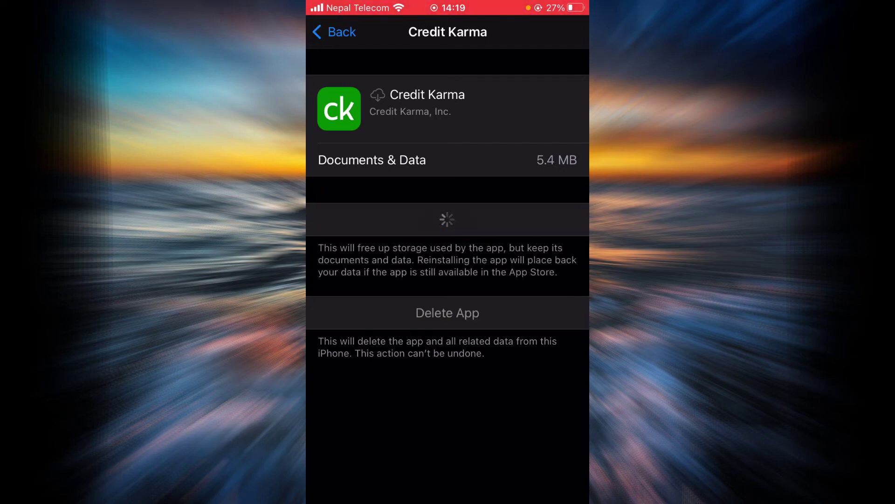